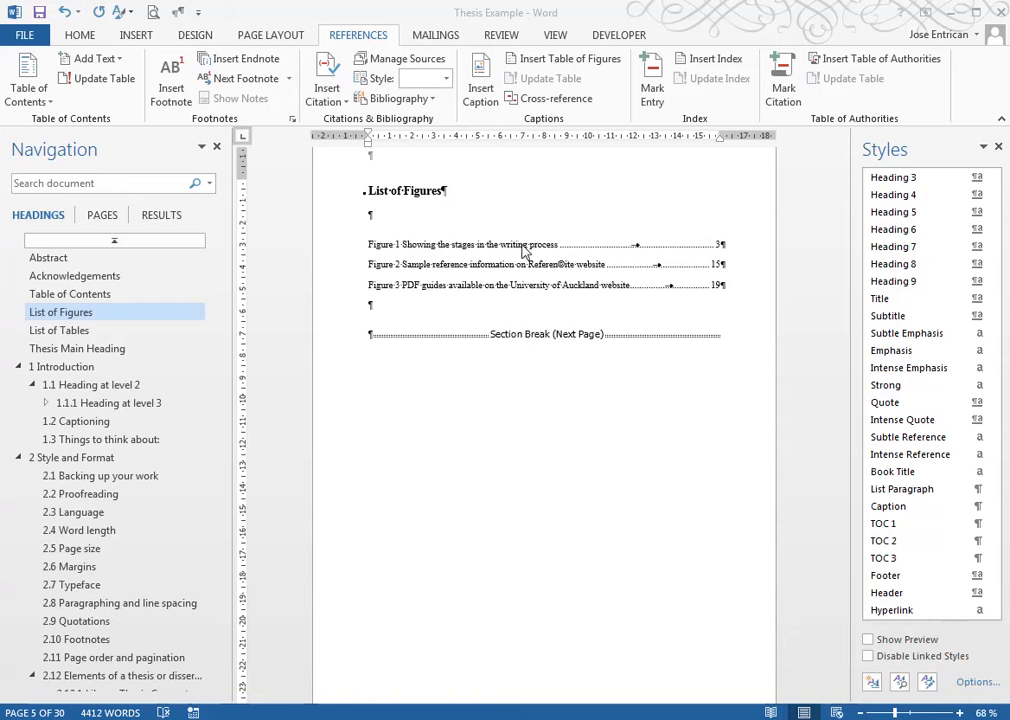
- Find the single-kitten picture under section 1.2 by browsing graphics, and add the caption "Insert caption text" below it with the Figure label
left_click(208, 183)
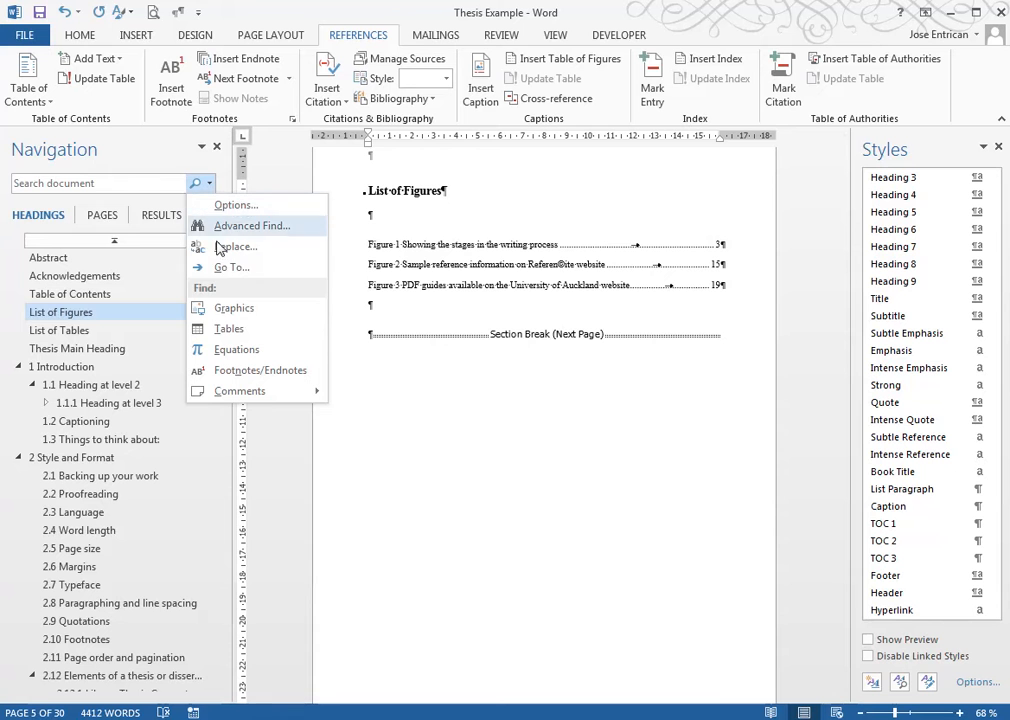
left_click(230, 309)
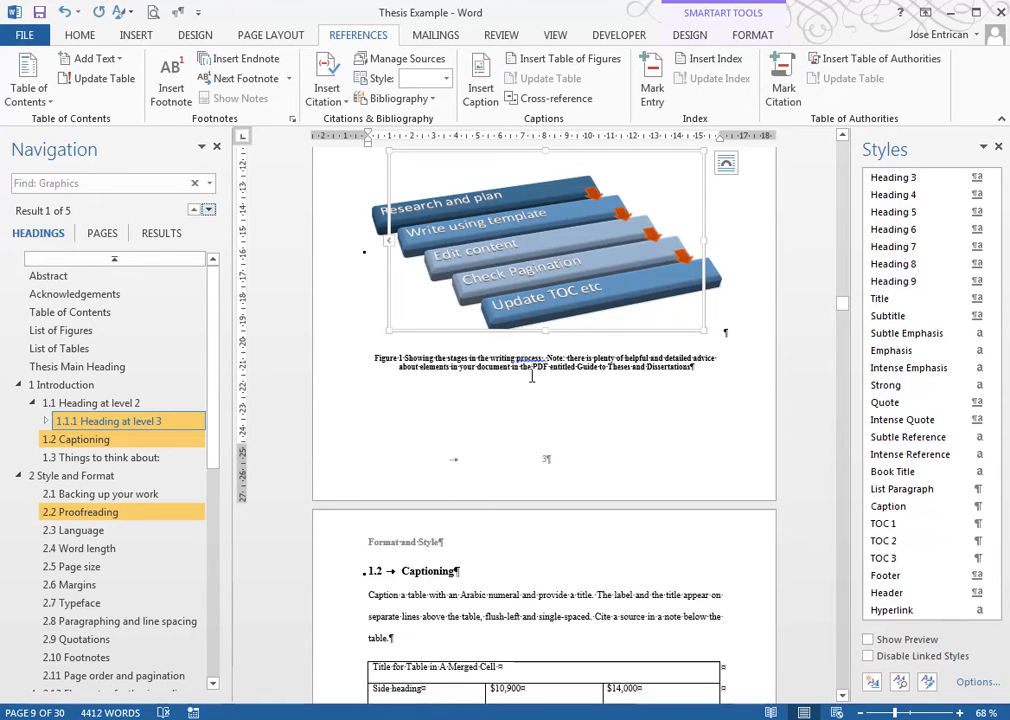
left_click(209, 211)
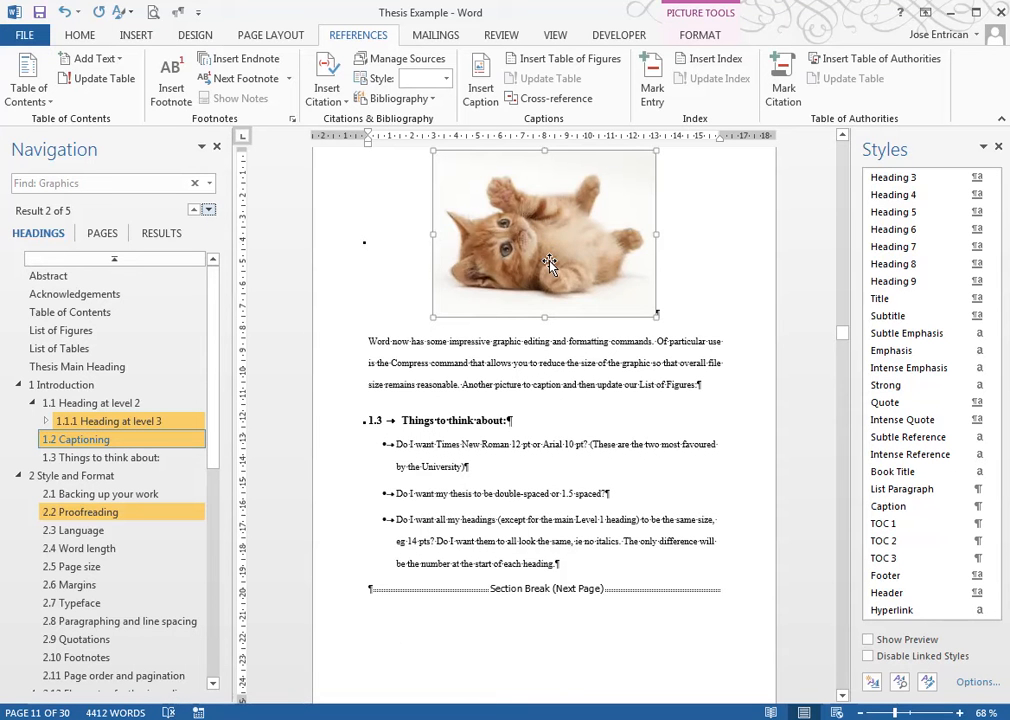
right_click(549, 263)
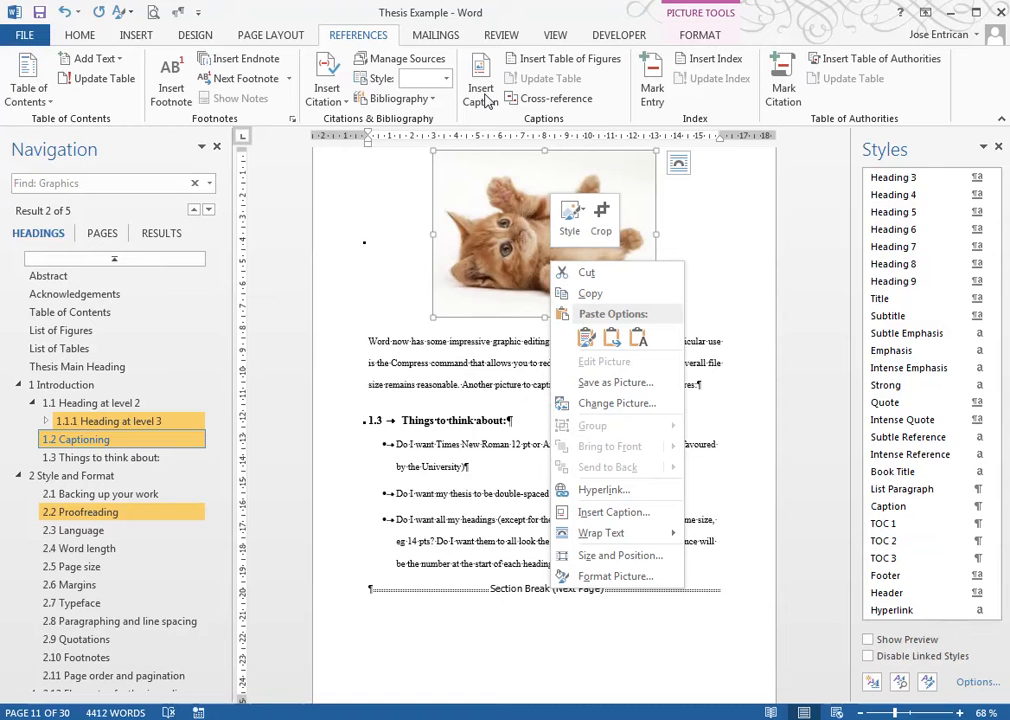
left_click(641, 513)
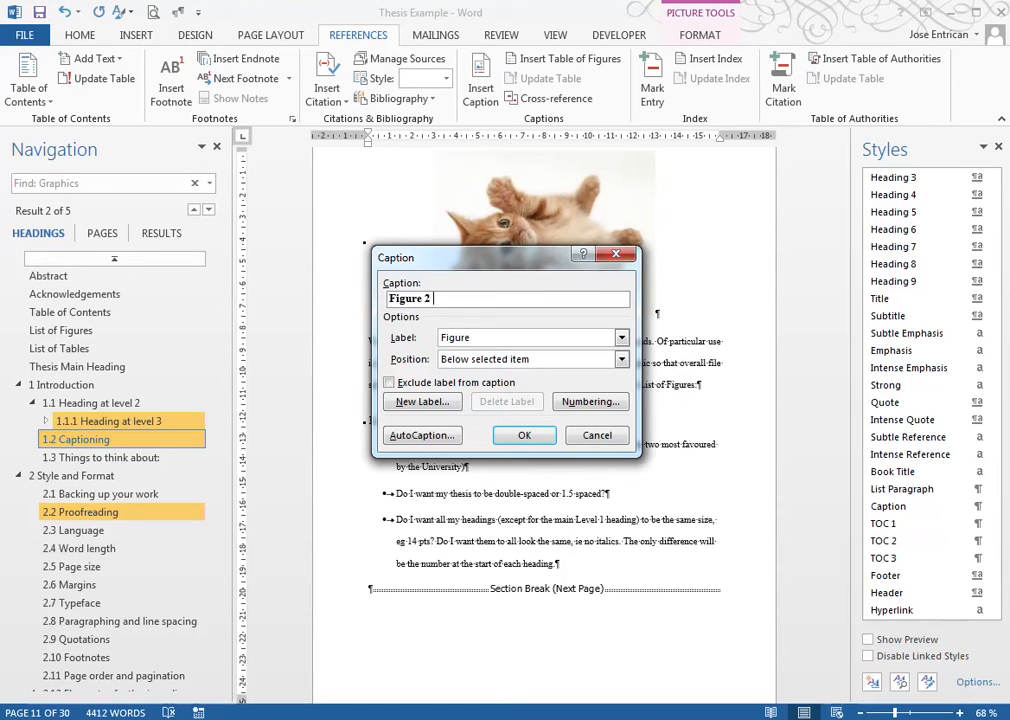
type("Insert caption text")
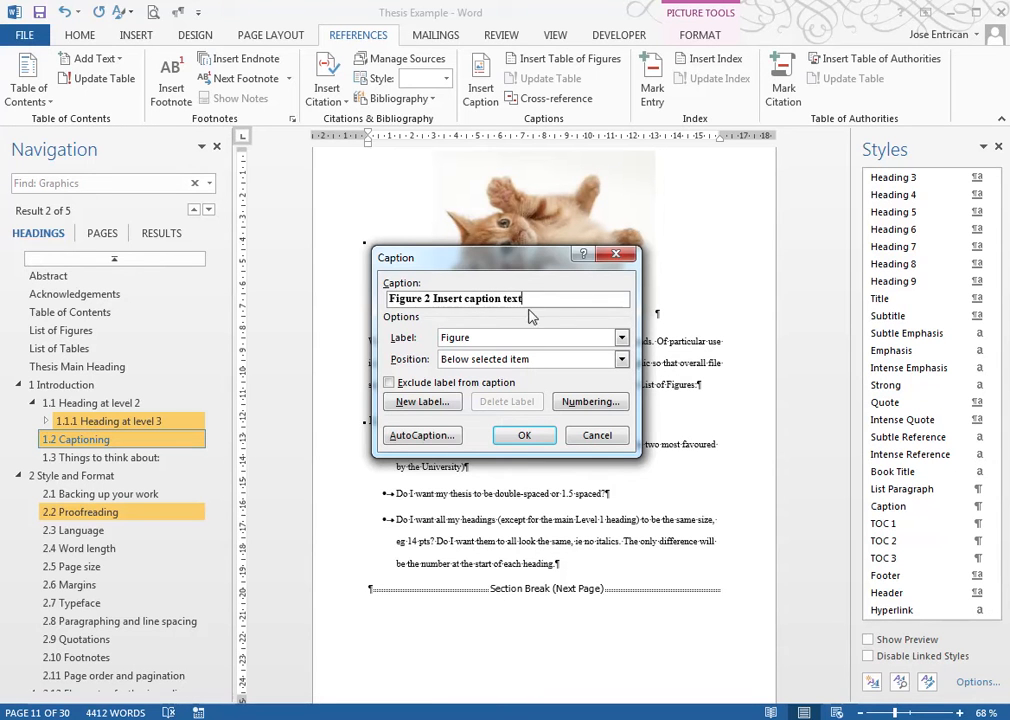
left_click(621, 338)
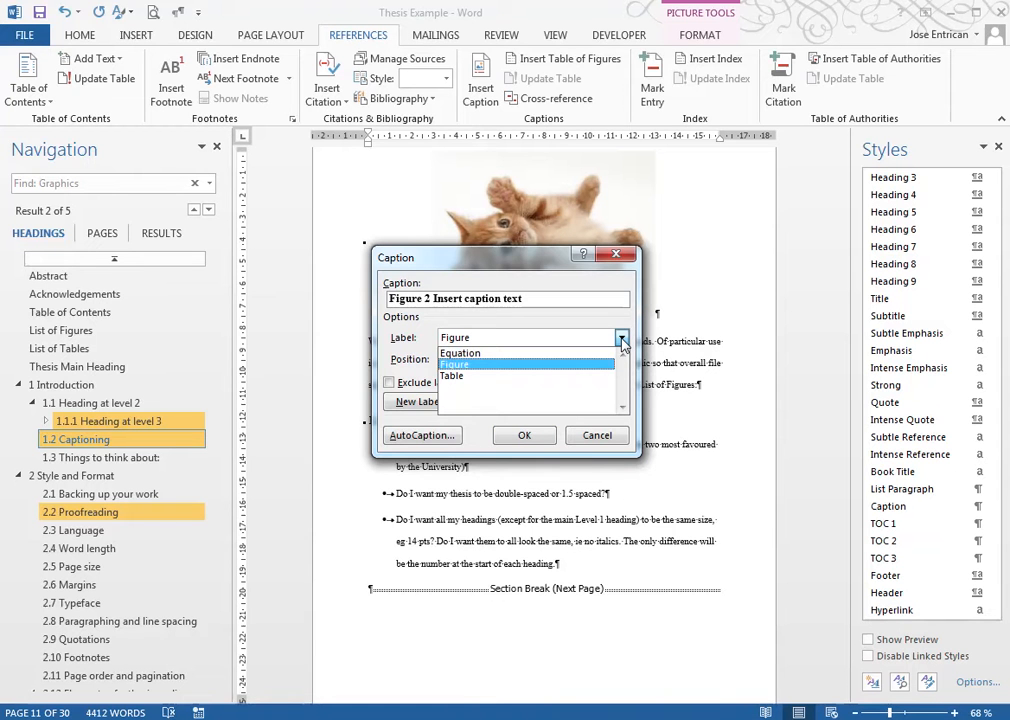
left_click(622, 342)
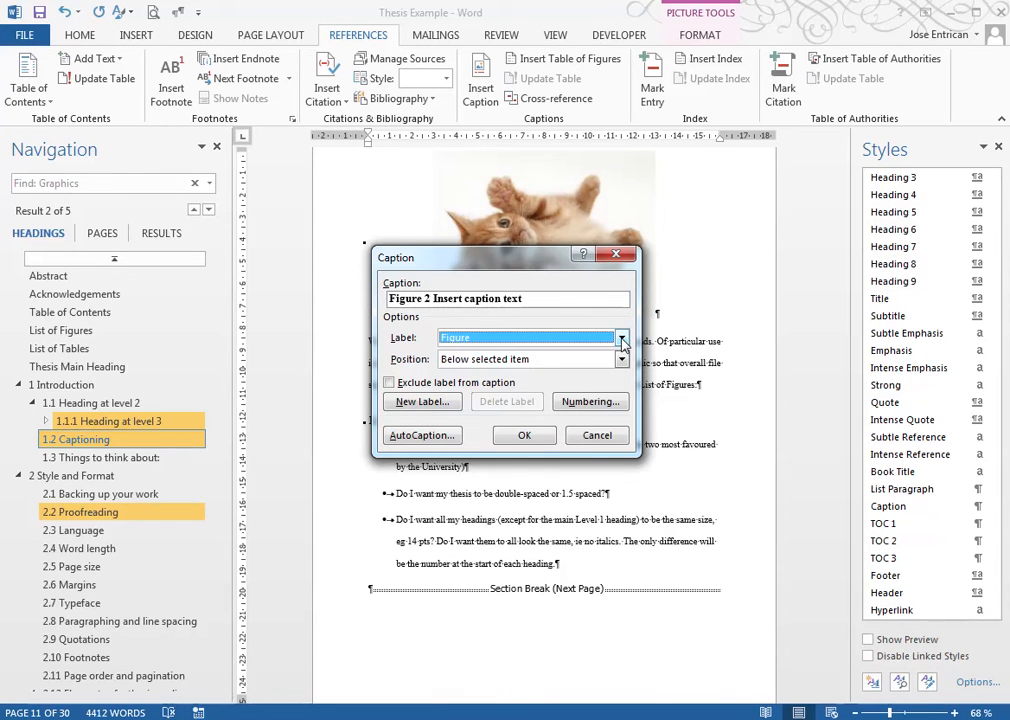
left_click(524, 435)
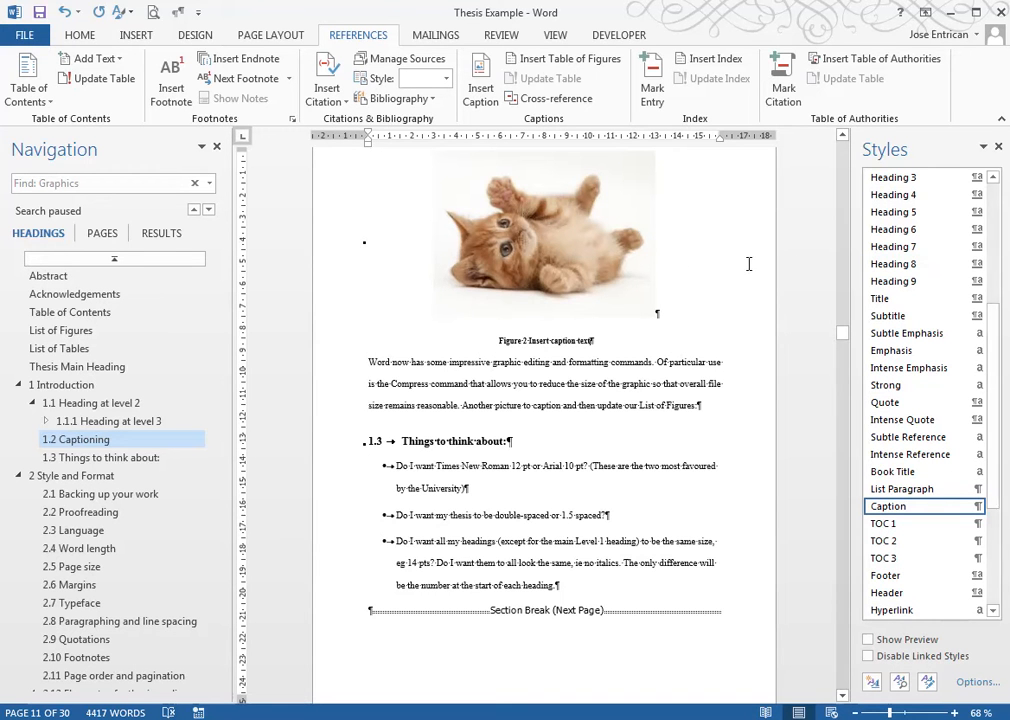
- Caption the five-kittens picture under section 2.2 "This caption", with numbering that includes the chapter number from Heading 1 and a hyphen separator
left_click(603, 263)
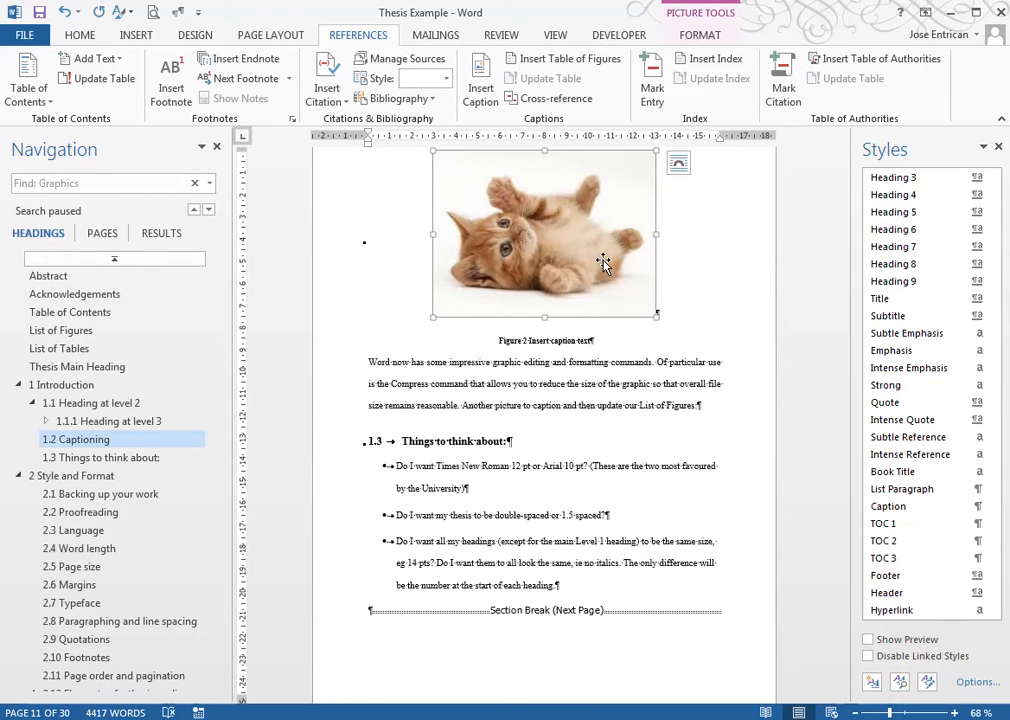
scroll(603, 263, "up", 1)
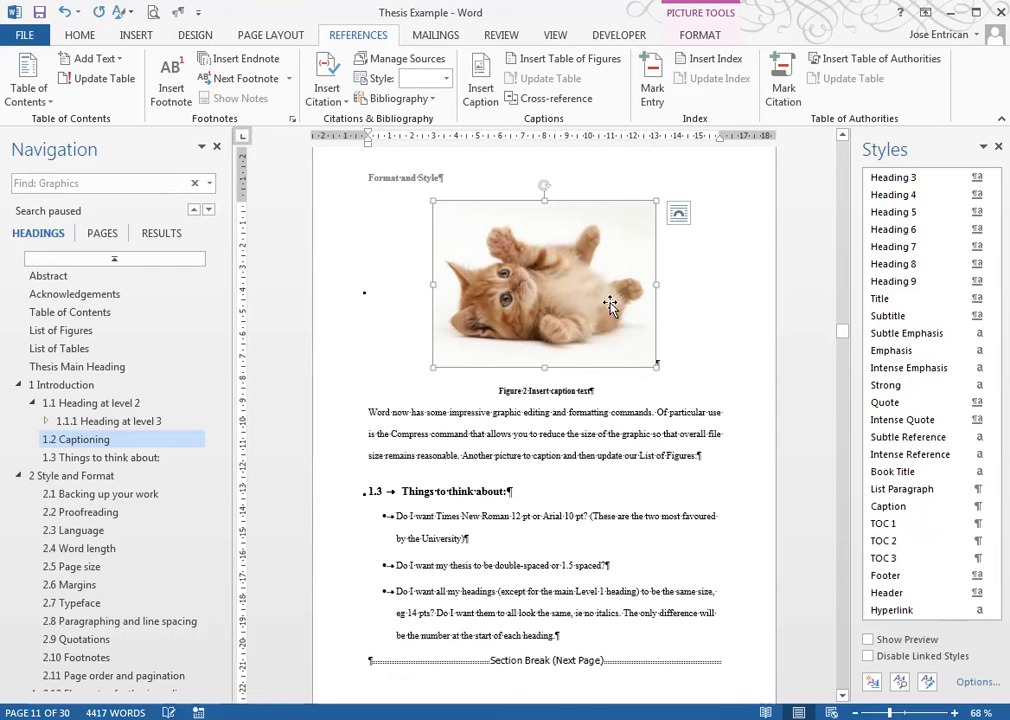
left_click(209, 211)
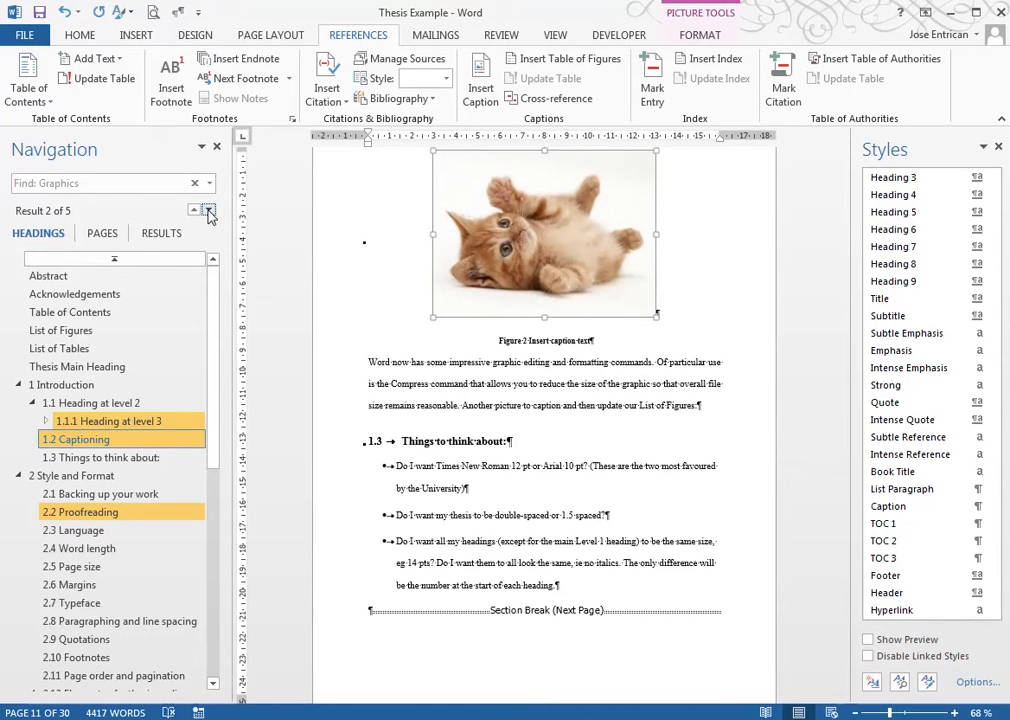
left_click(209, 211)
right_click(556, 305)
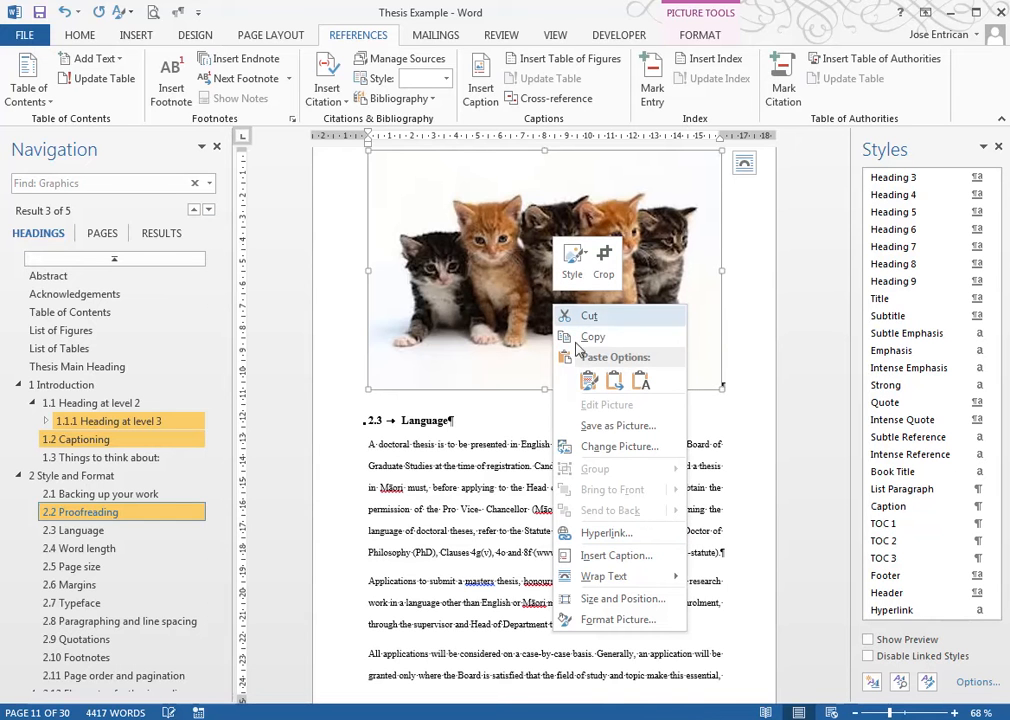
left_click(612, 555)
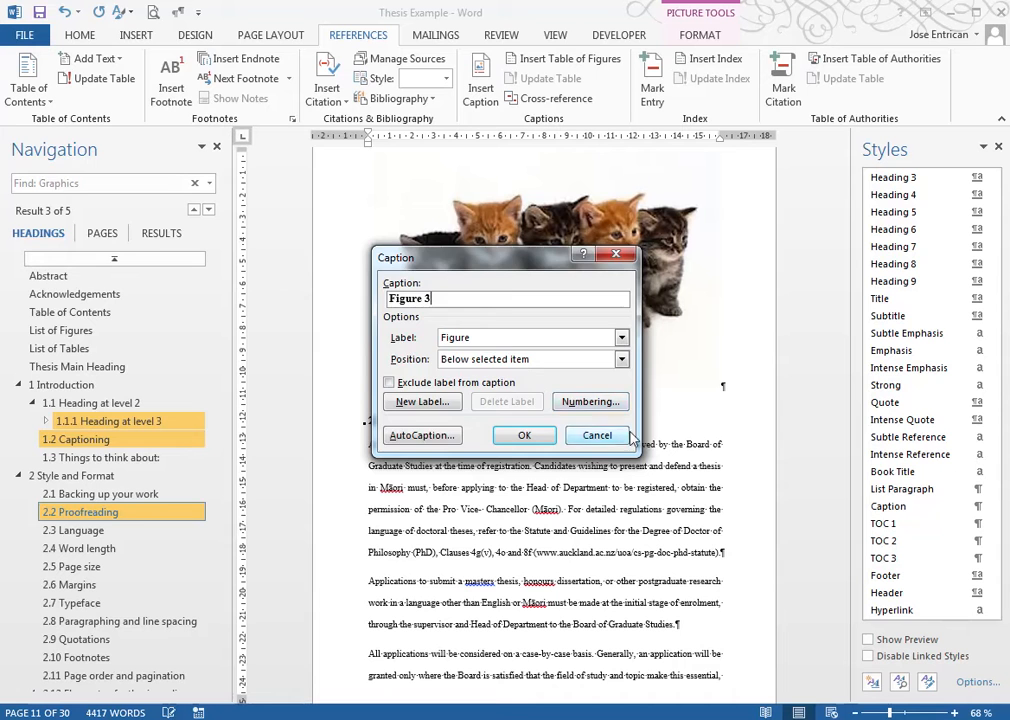
left_click(597, 403)
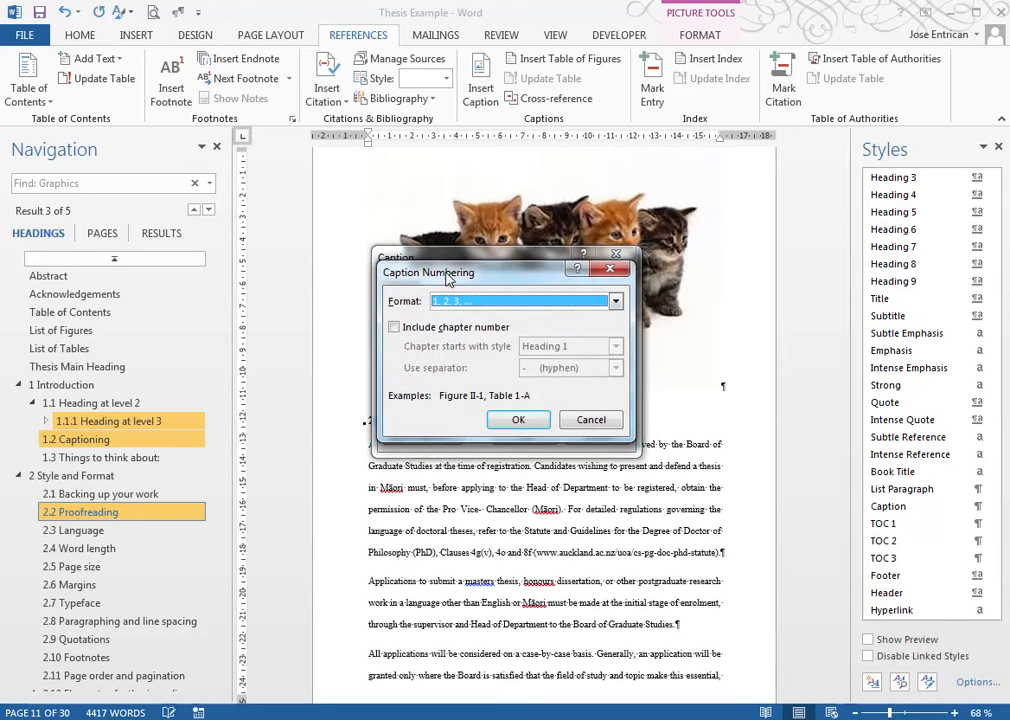
left_click_drag(500, 270, 550, 340)
left_click(471, 400)
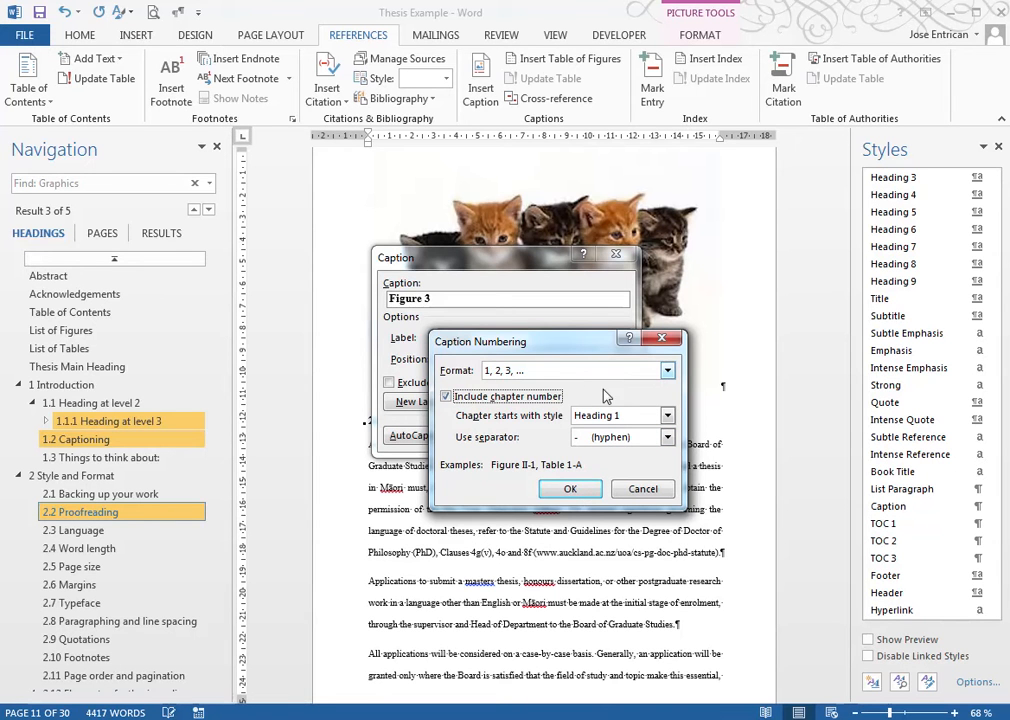
left_click(568, 489)
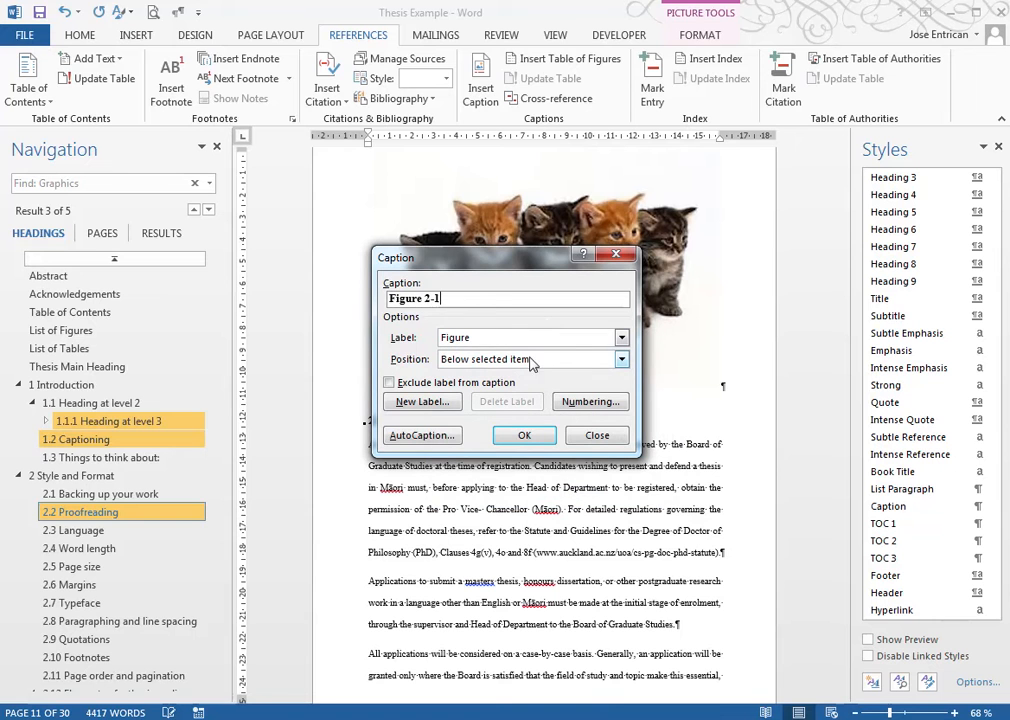
type("This captione")
left_click(523, 435)
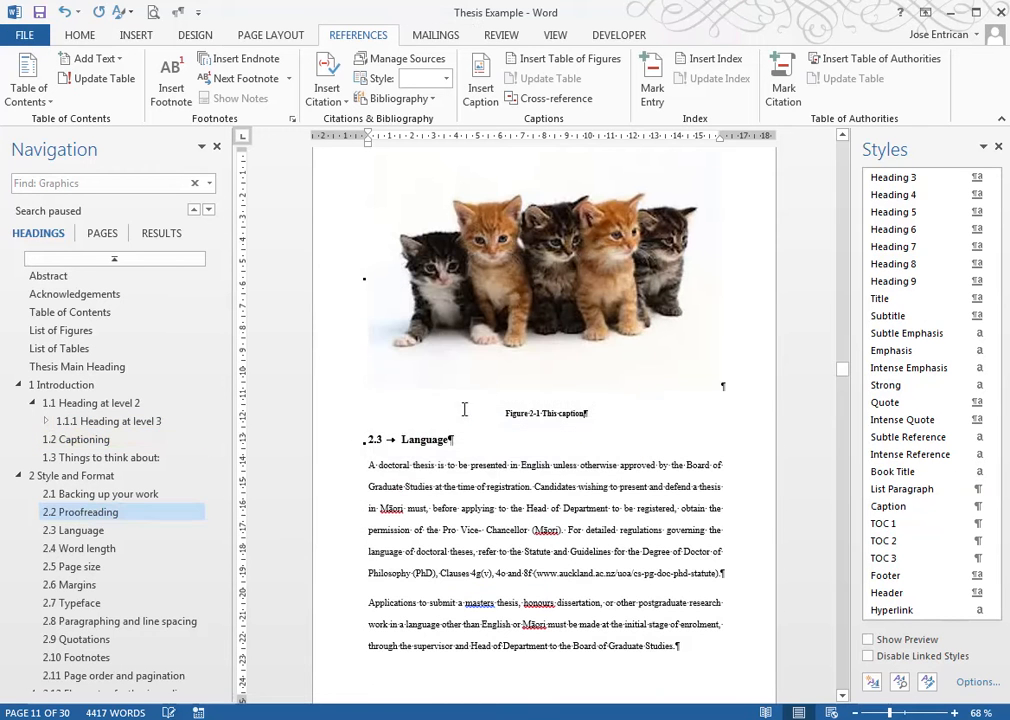
- Go to the List of Figures and update the entire table, not just the page numbers
left_click(198, 212)
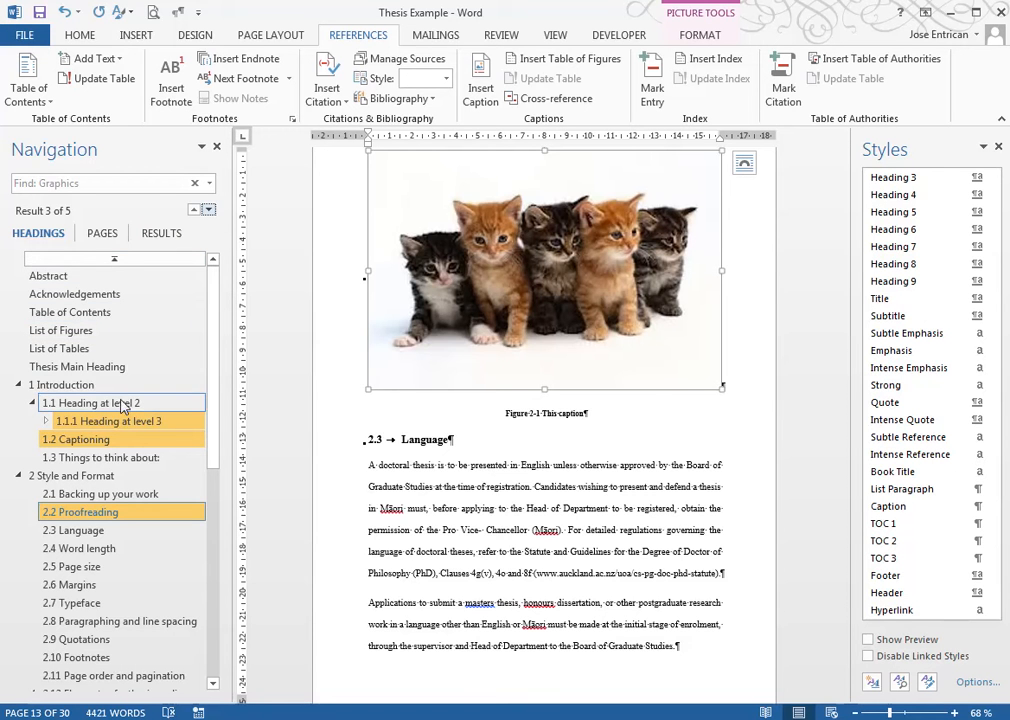
left_click(87, 338)
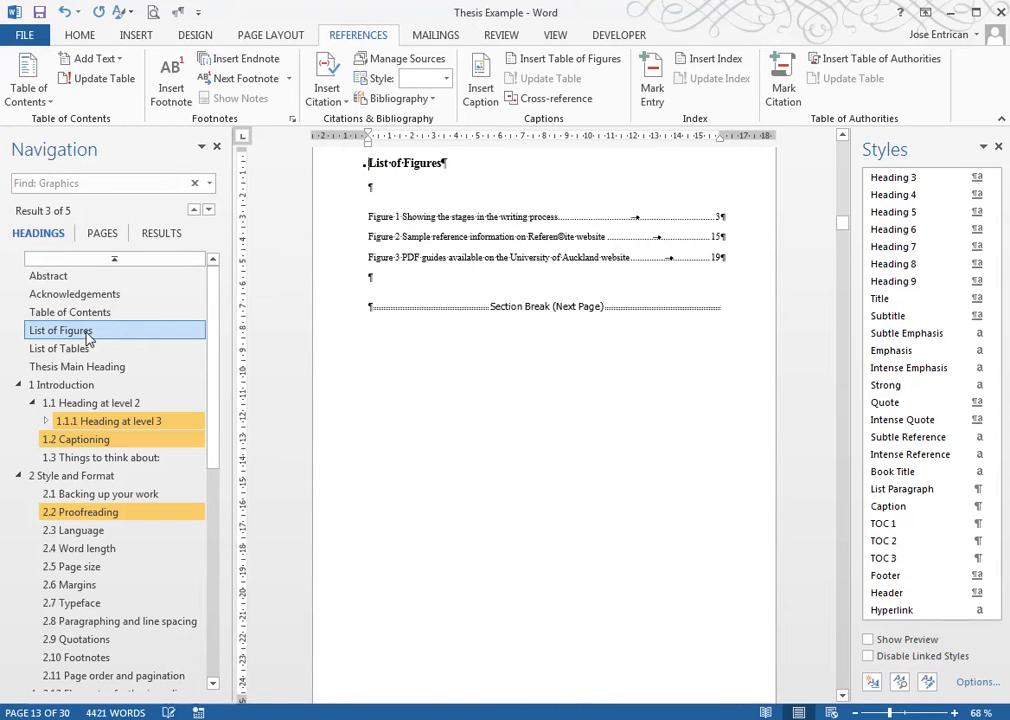
left_click(478, 244)
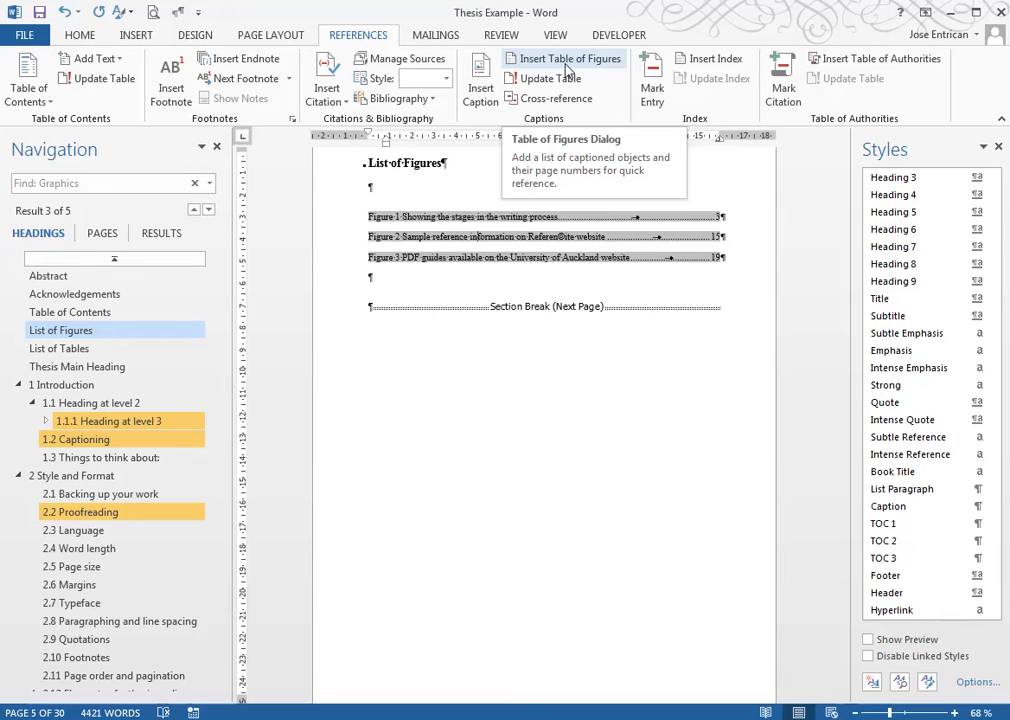
right_click(518, 232)
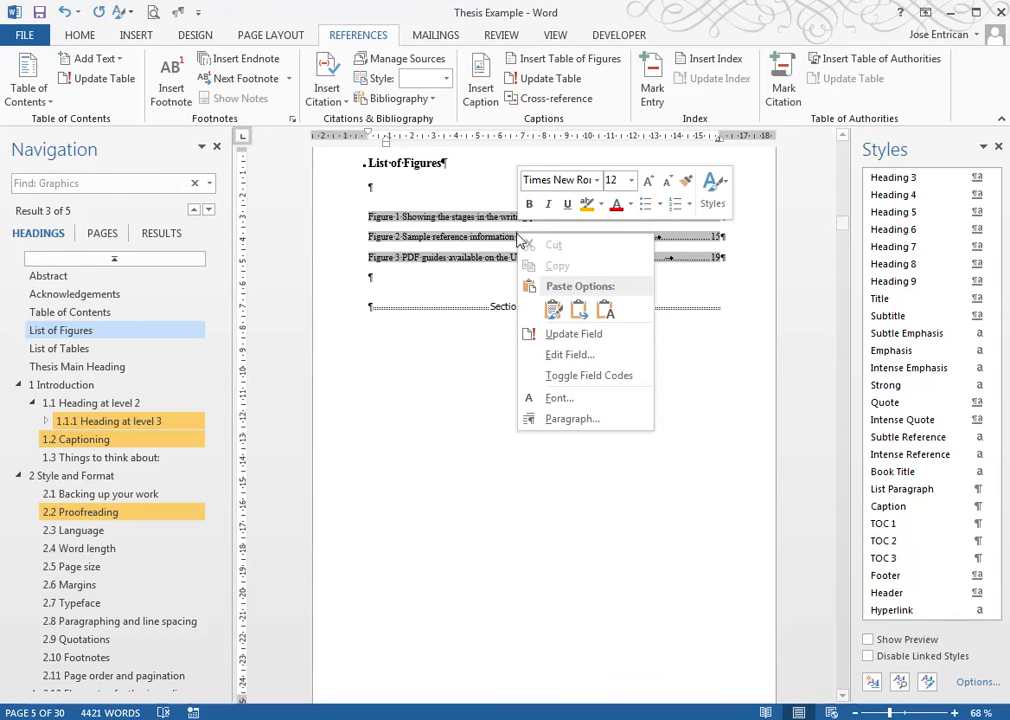
left_click(588, 340)
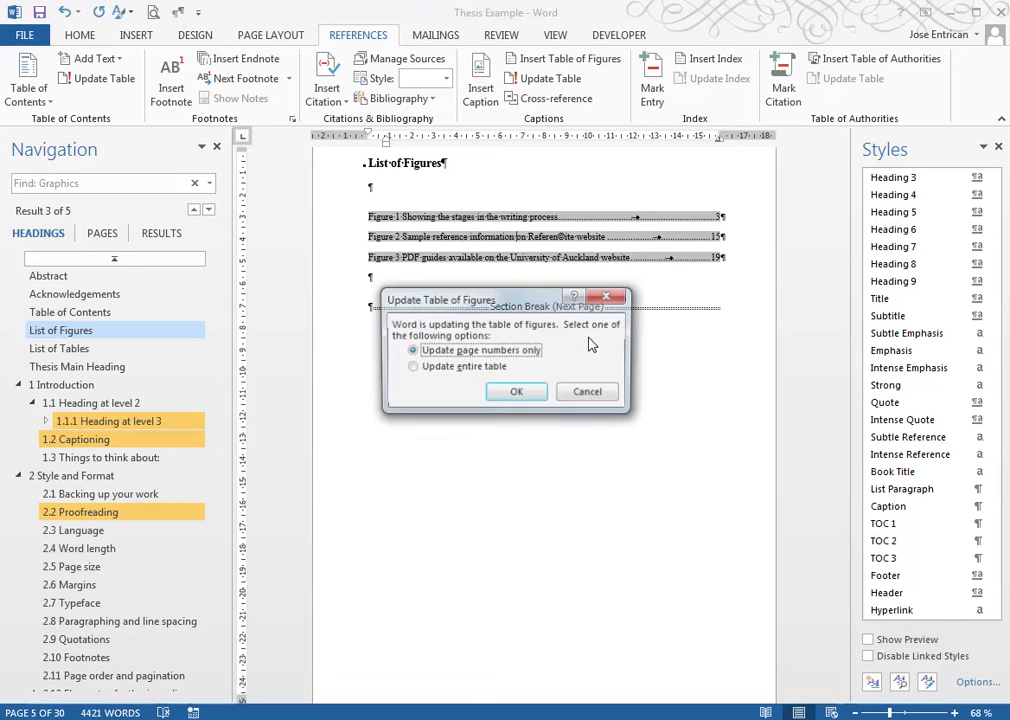
left_click(425, 370)
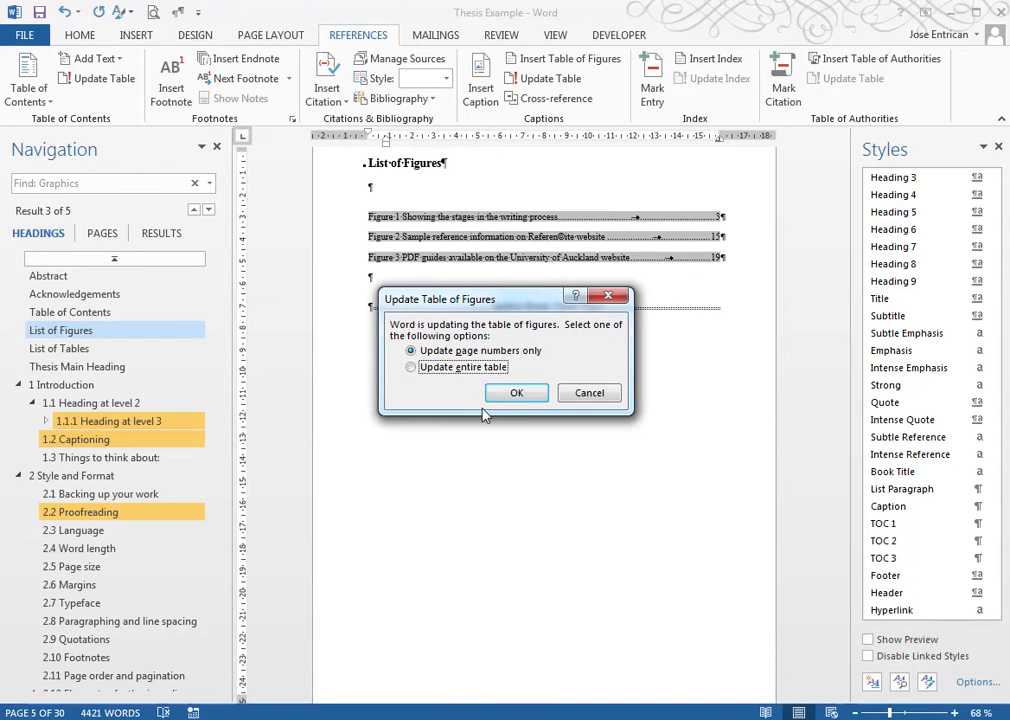
left_click(465, 368)
left_click(510, 392)
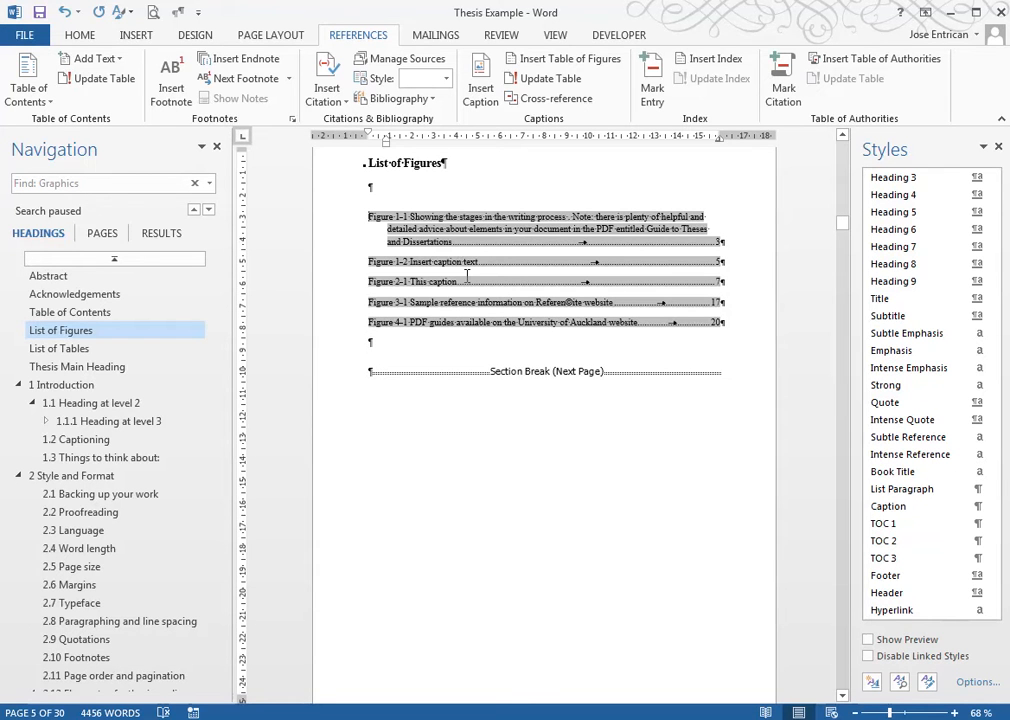
- Insert a style separator in the Figure 1-1 caption of the writing-stages diagram, and return the Captioning heading to its own paragraph
left_click(208, 209)
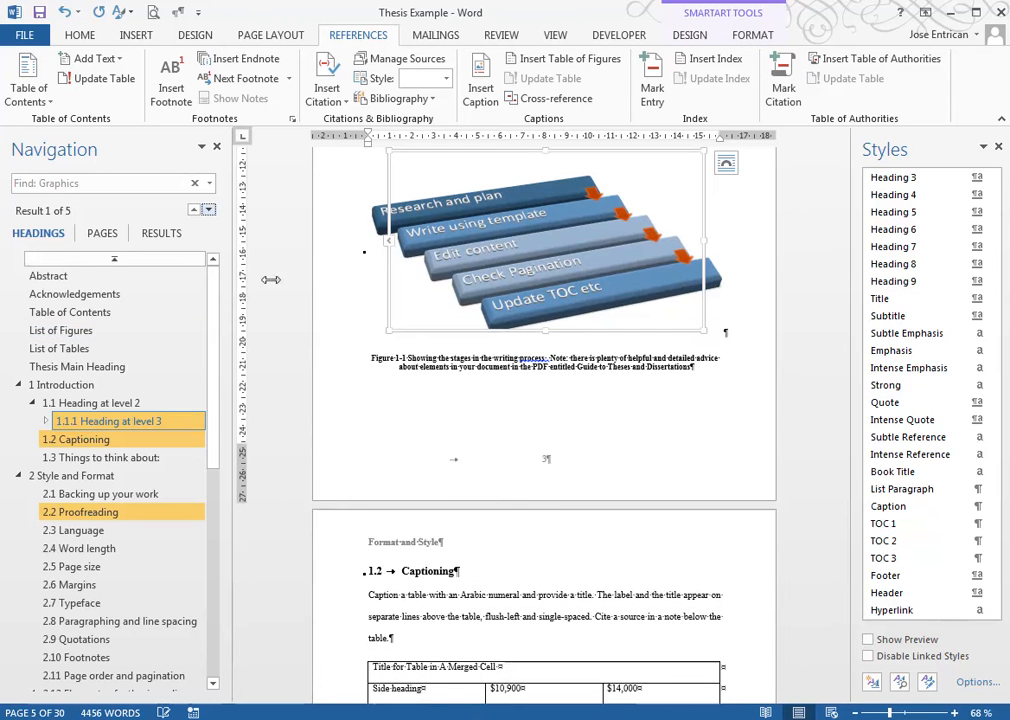
left_click(548, 358)
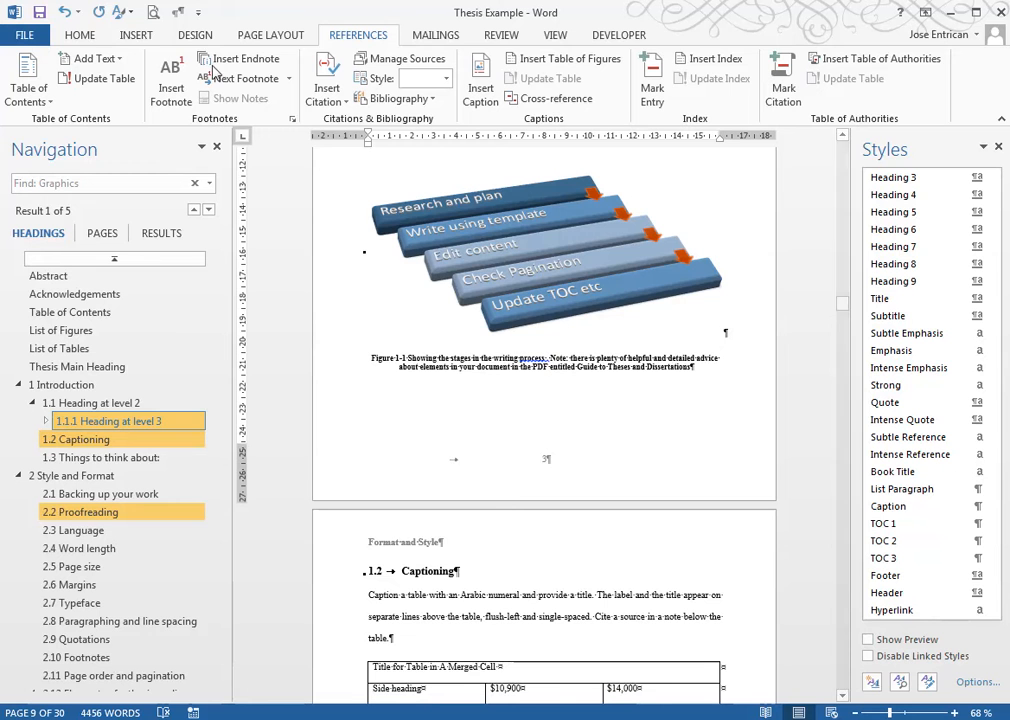
left_click(183, 13)
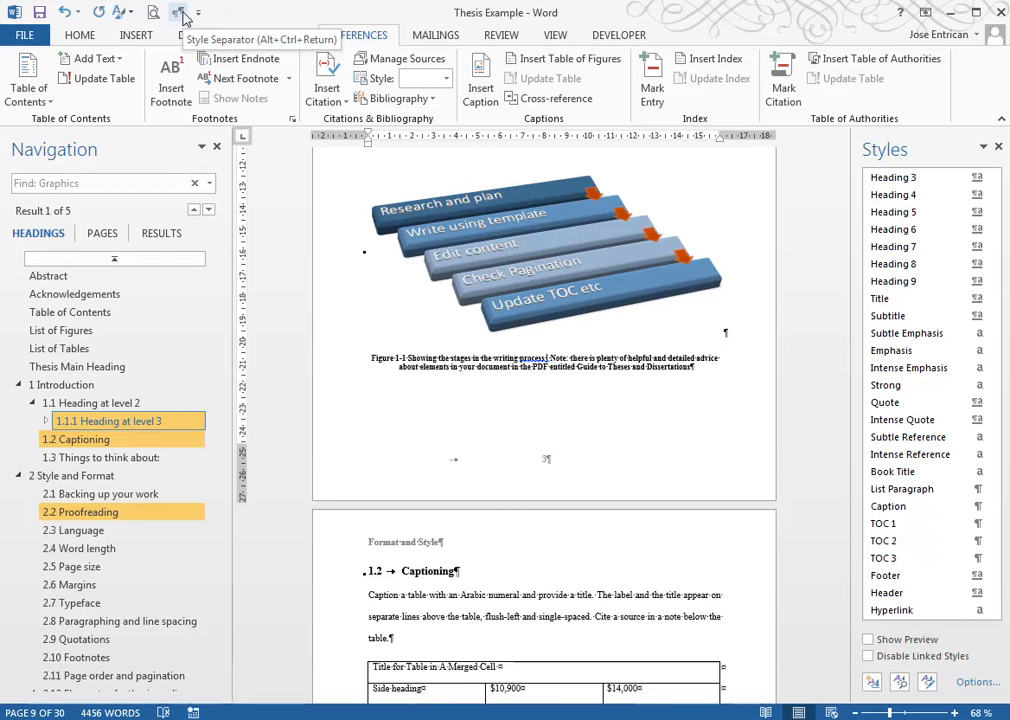
left_click(180, 14)
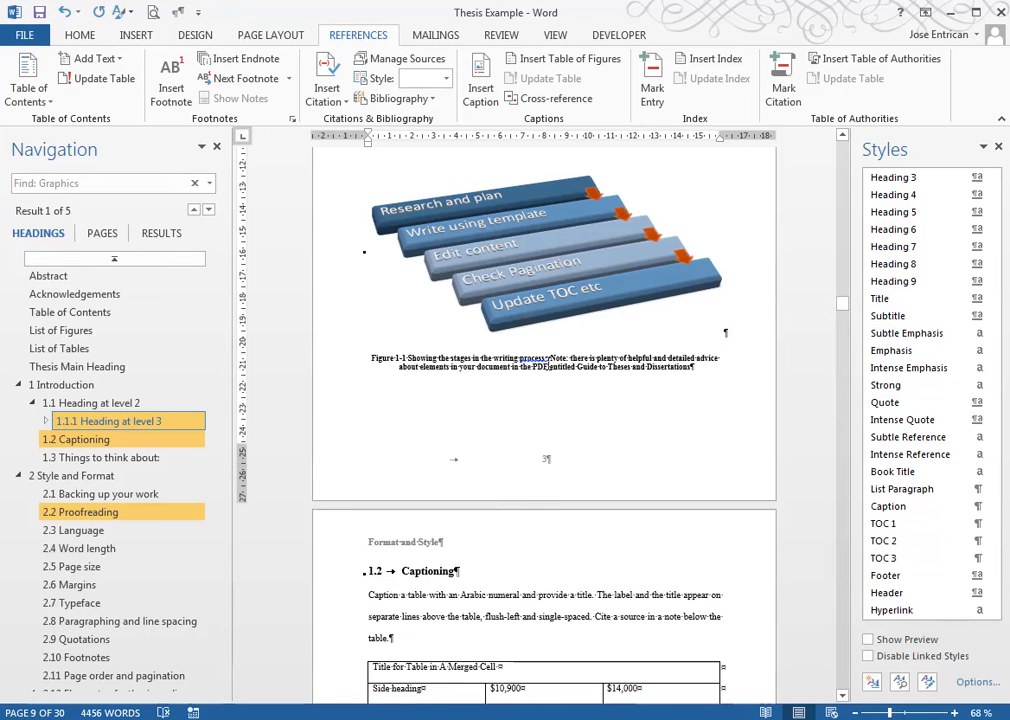
left_click(180, 14)
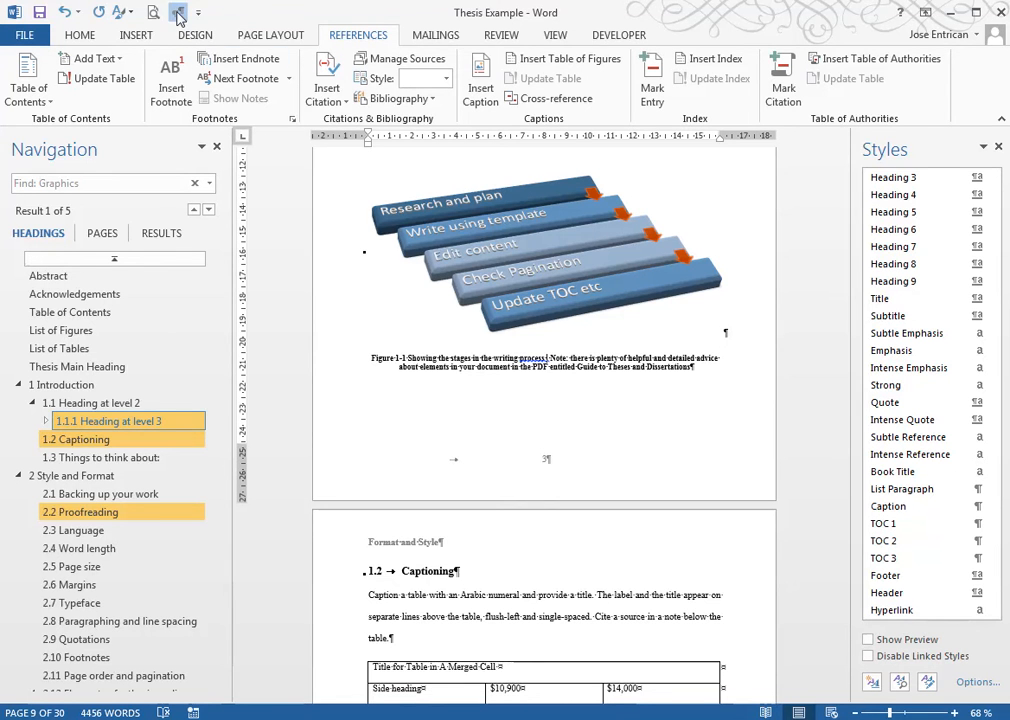
left_click(178, 13)
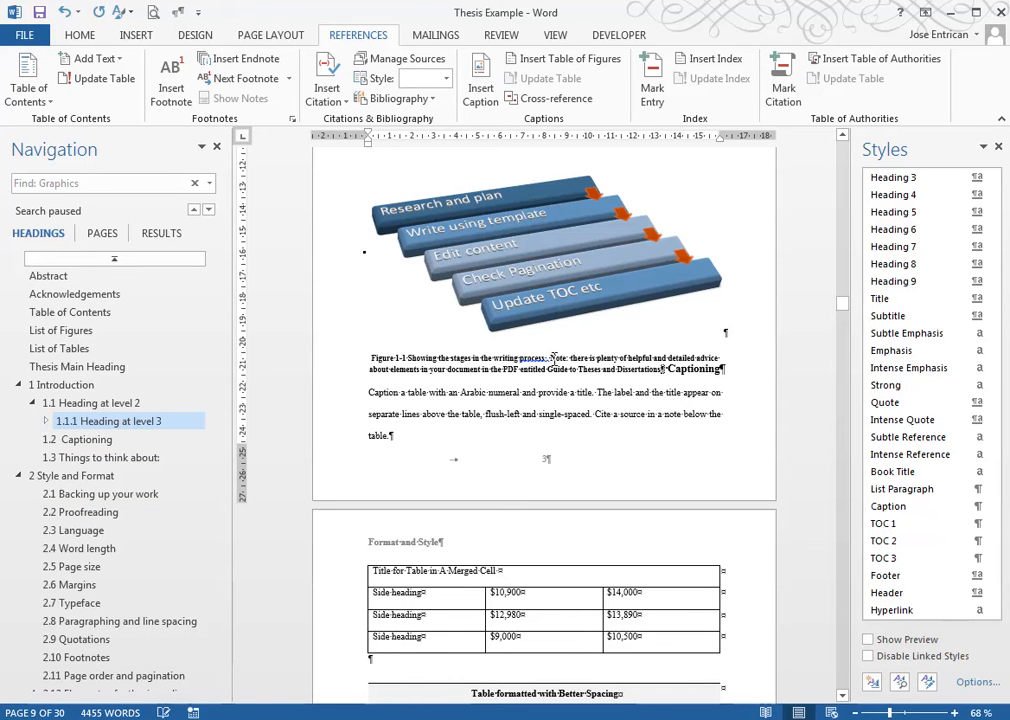
left_click(683, 370)
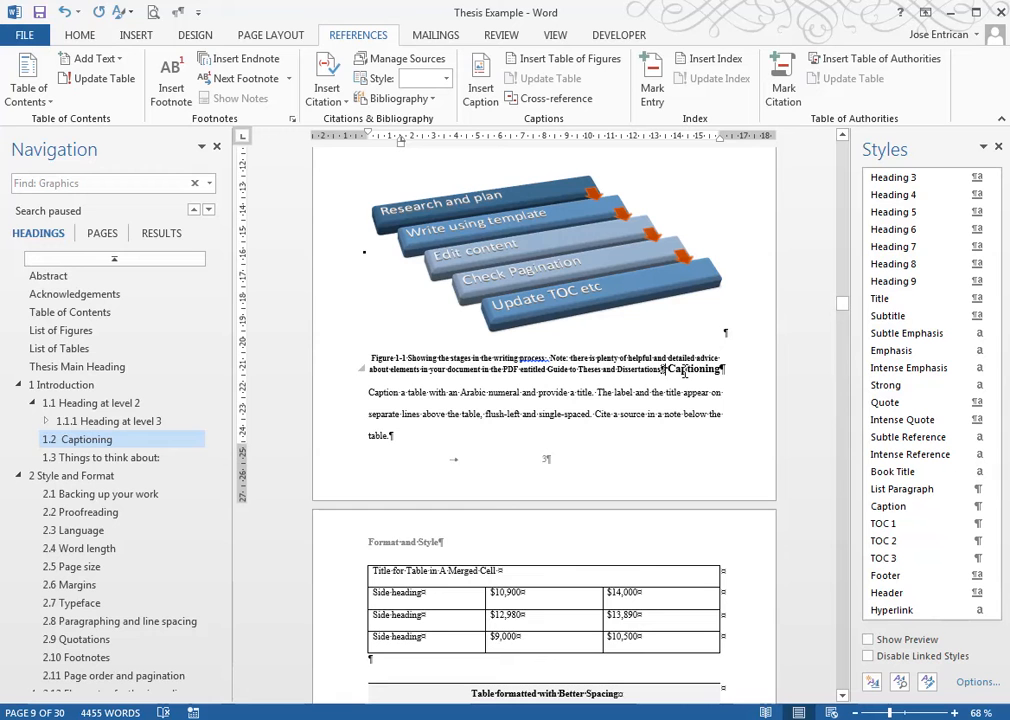
key("Return")
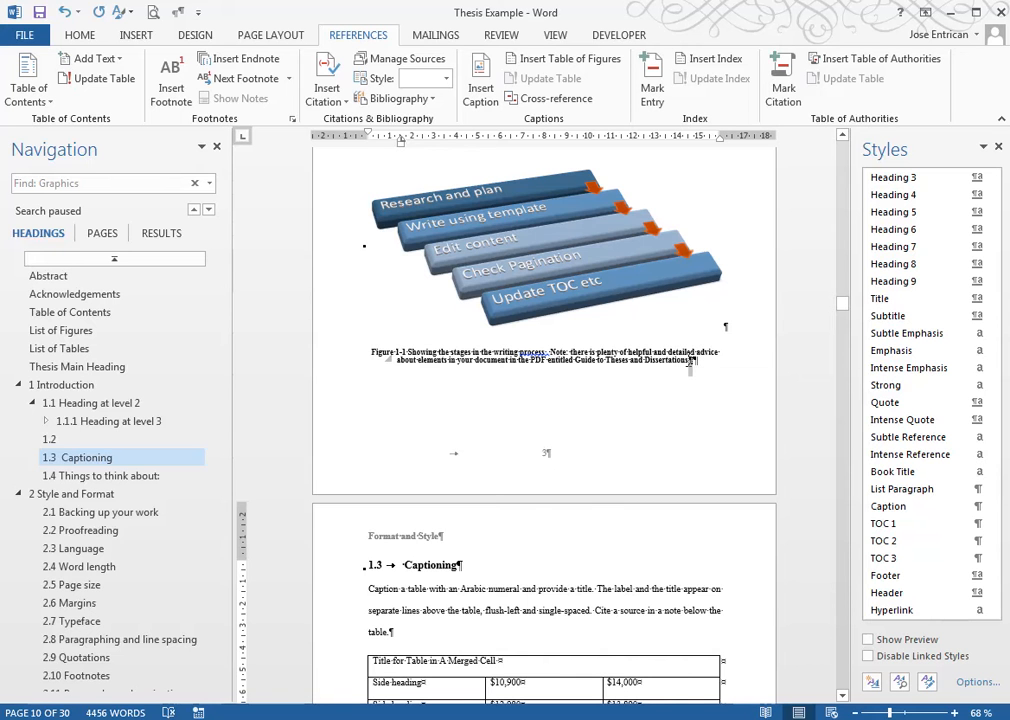
- Move the style separator to just before "Note:" in the Figure 1-1 caption and apply the Caption style to the note text
left_click(690, 365)
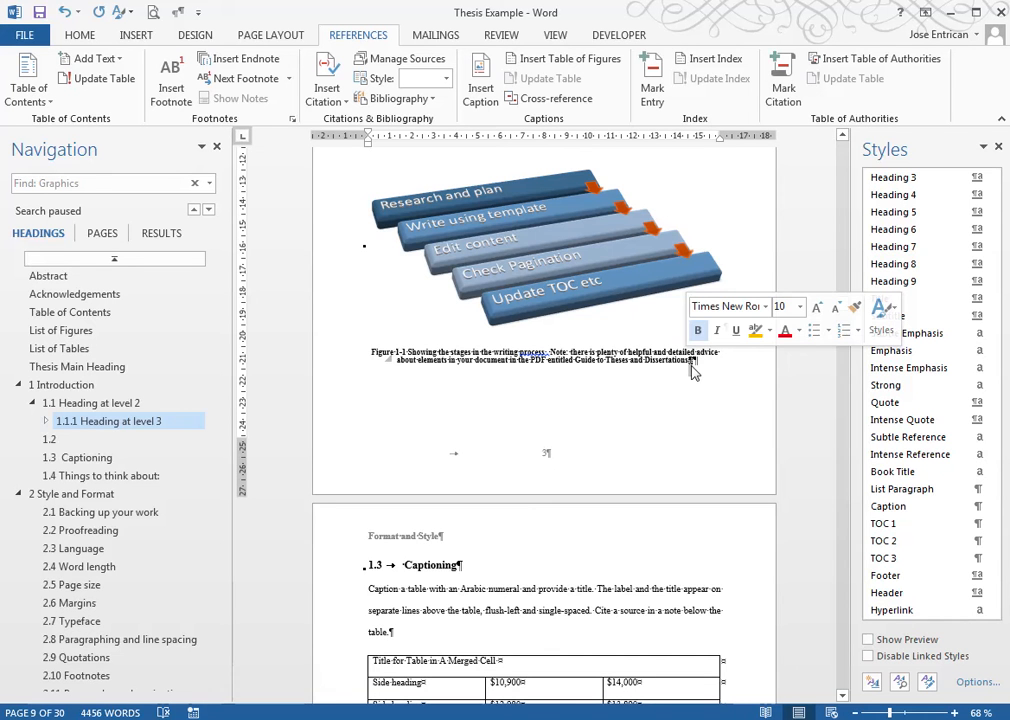
left_click_drag(693, 371, 553, 369)
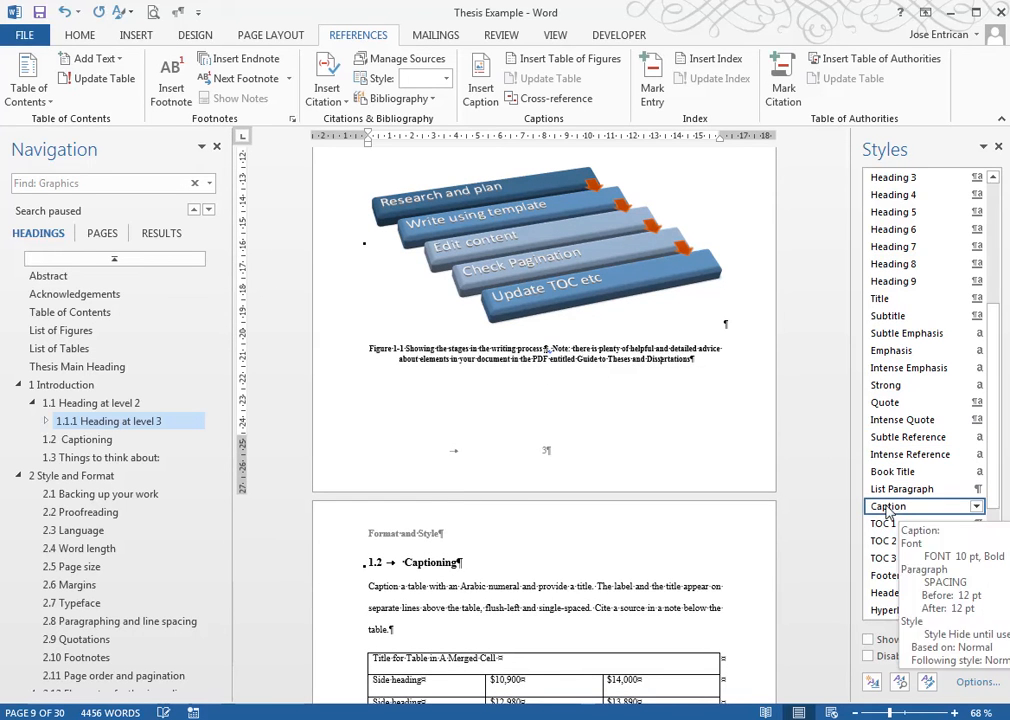
left_click(895, 506)
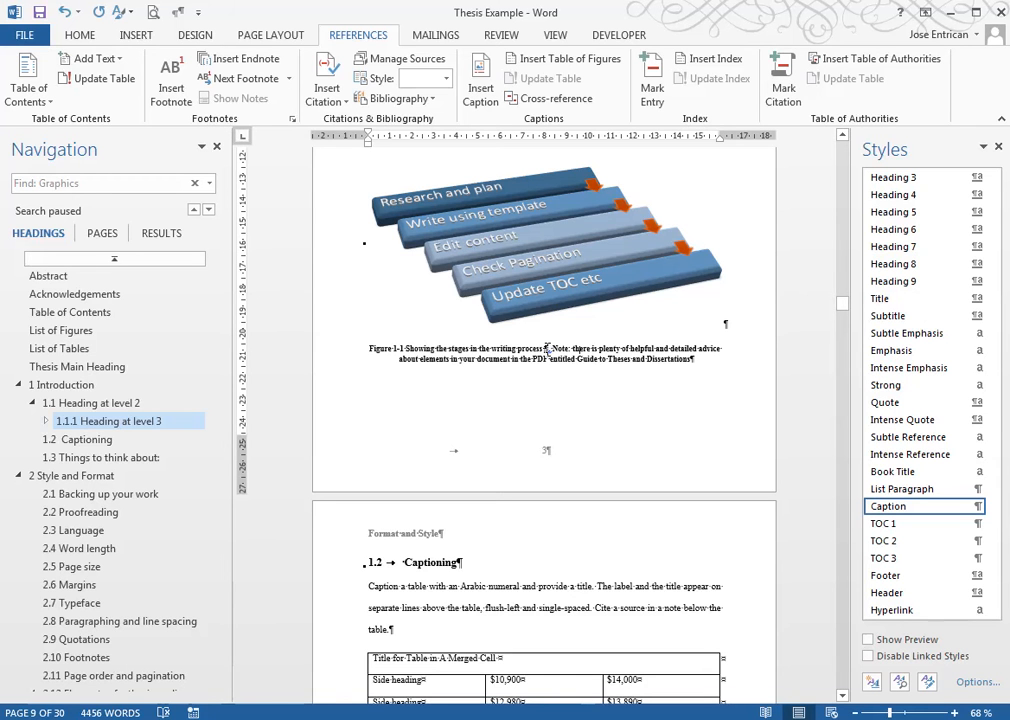
- Return to the List of Figures and refresh the entire table from the edited captions
left_click(60, 331)
right_click(522, 234)
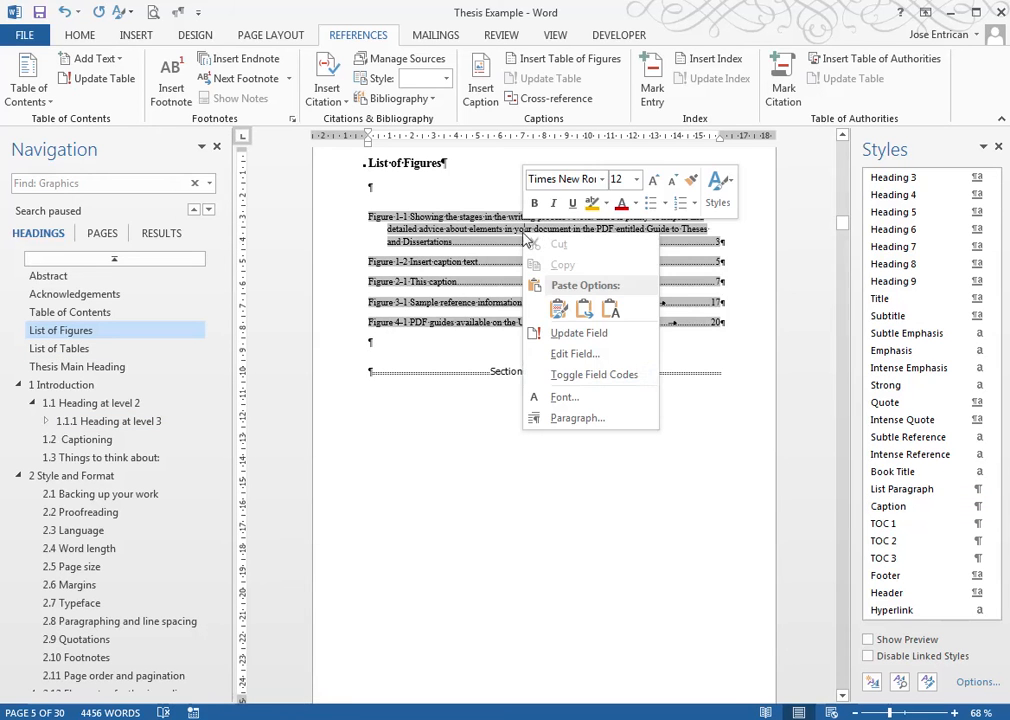
left_click(582, 394)
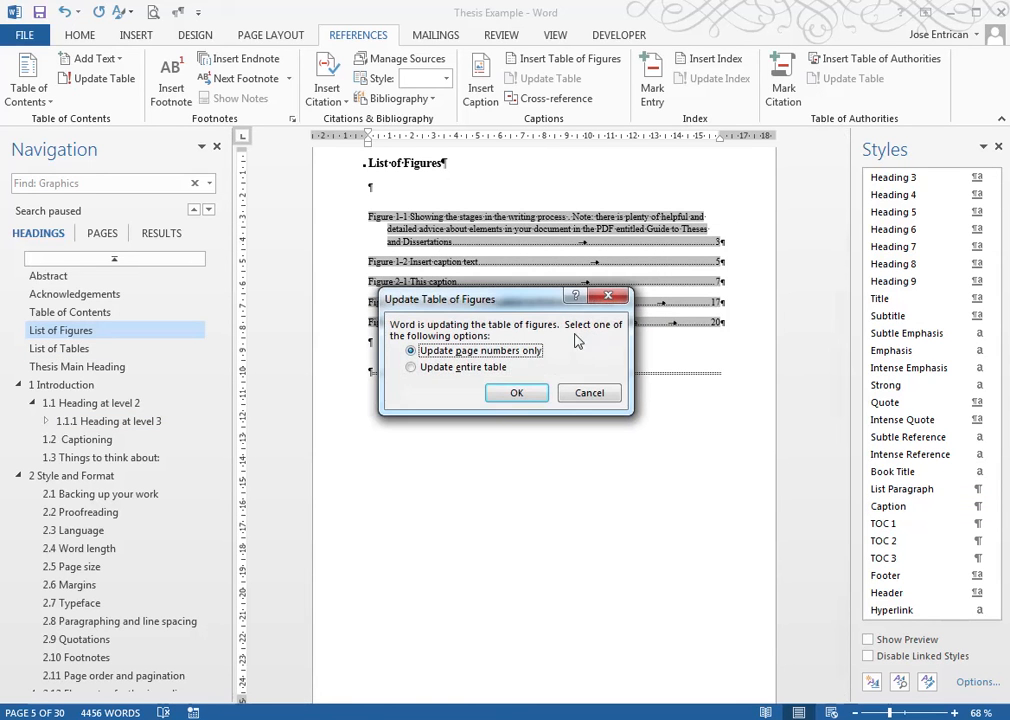
left_click(492, 367)
left_click(516, 396)
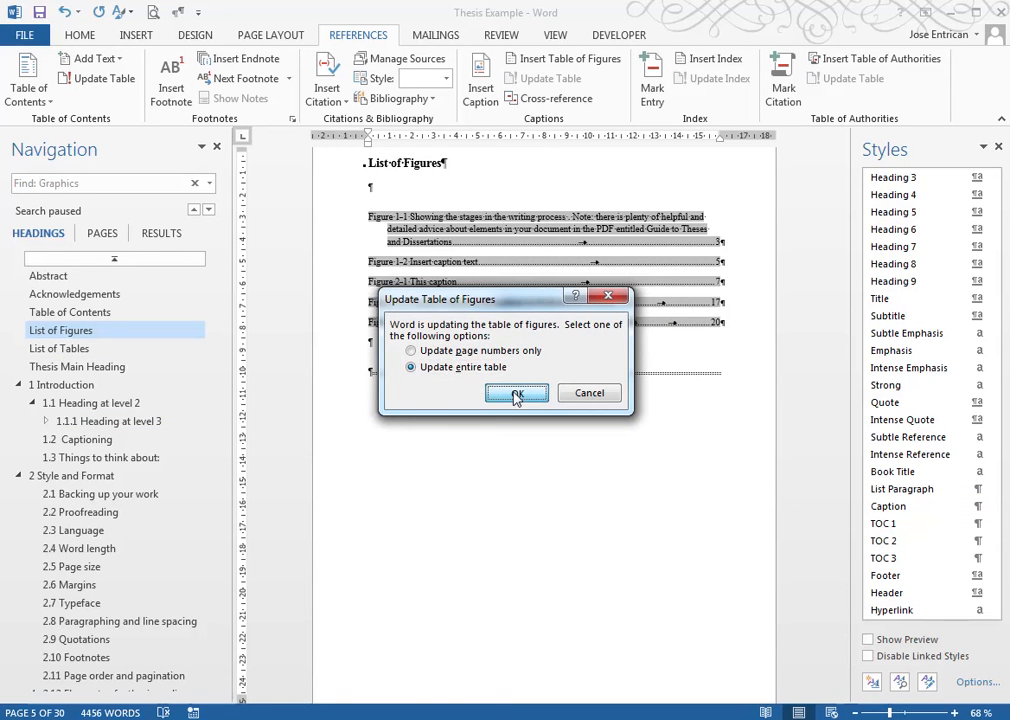